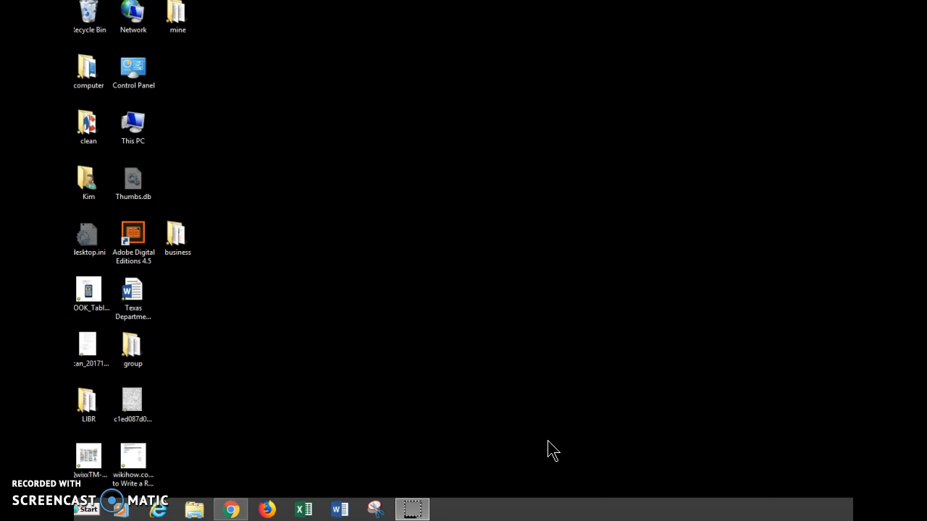
# Step: Create a blank document in Word and set its font to Times New Roman, size 12
pyautogui.click(339, 511)
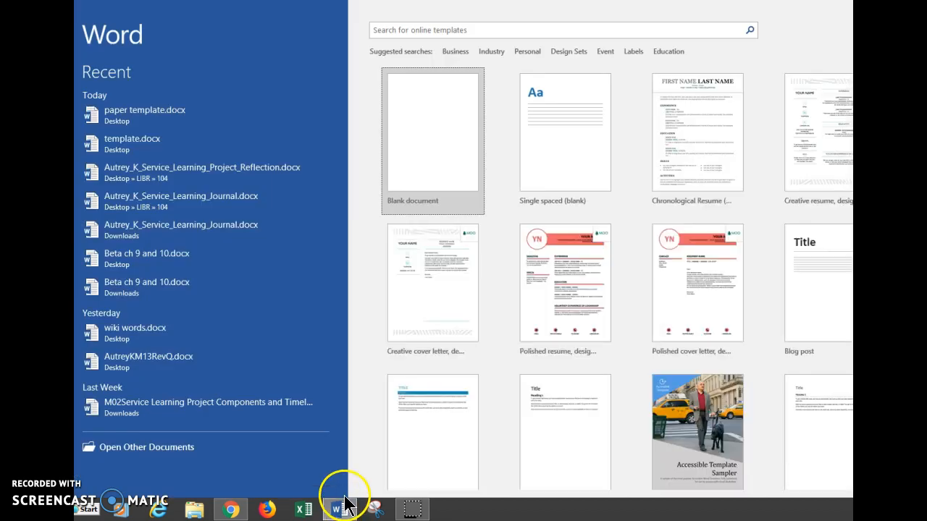
pyautogui.click(426, 142)
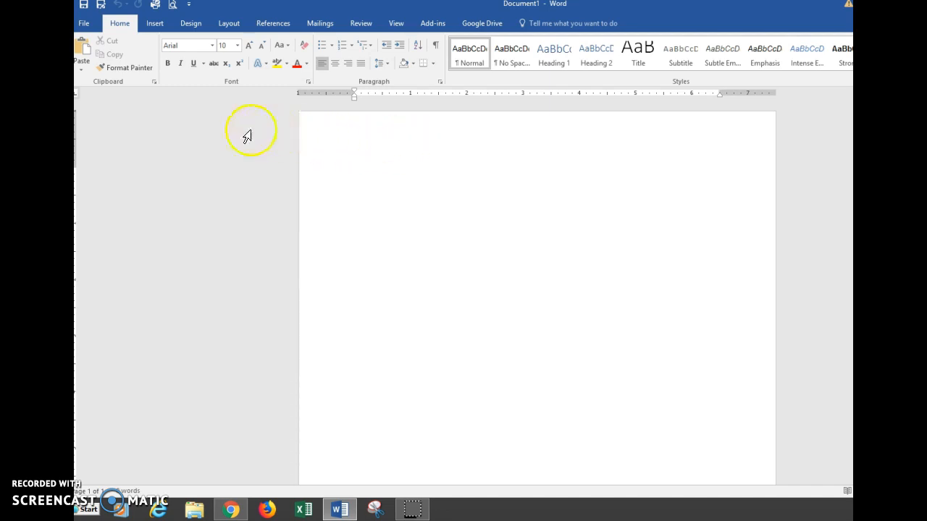
pyautogui.click(212, 46)
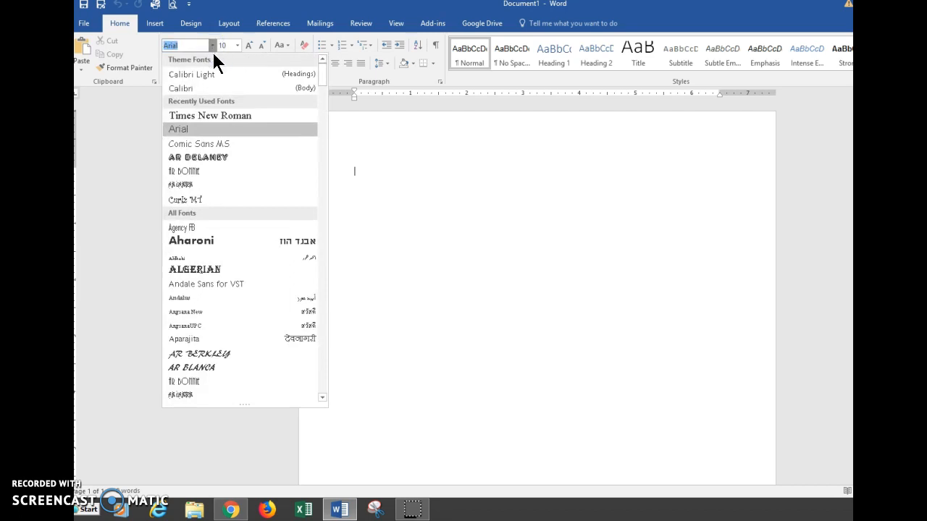
pyautogui.click(207, 114)
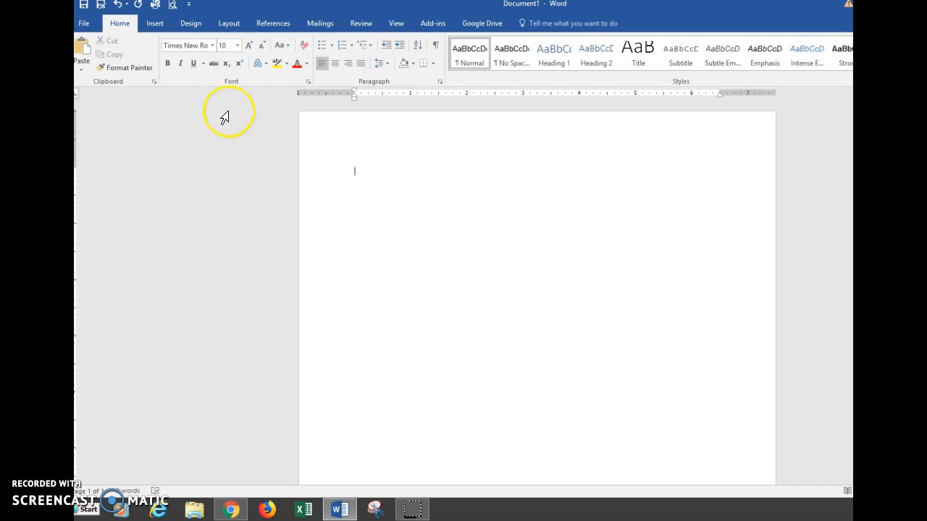
pyautogui.click(236, 45)
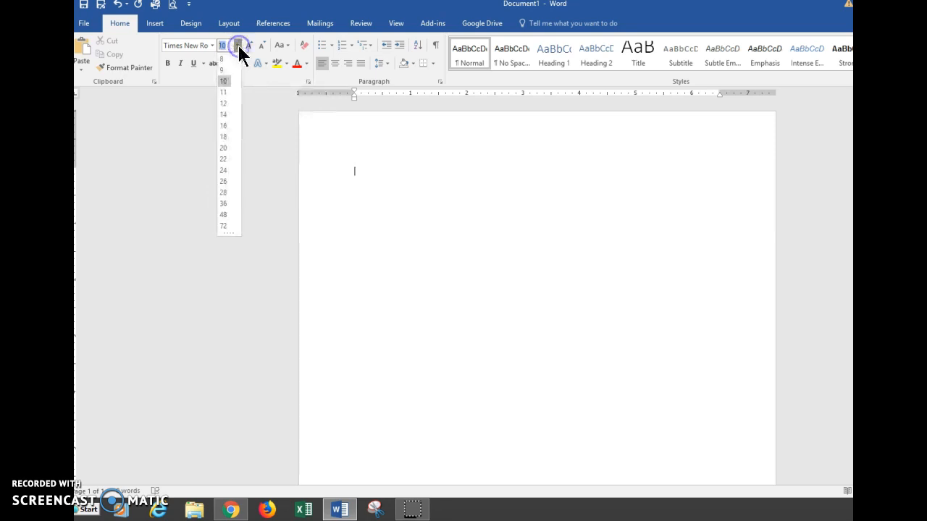
pyautogui.click(223, 103)
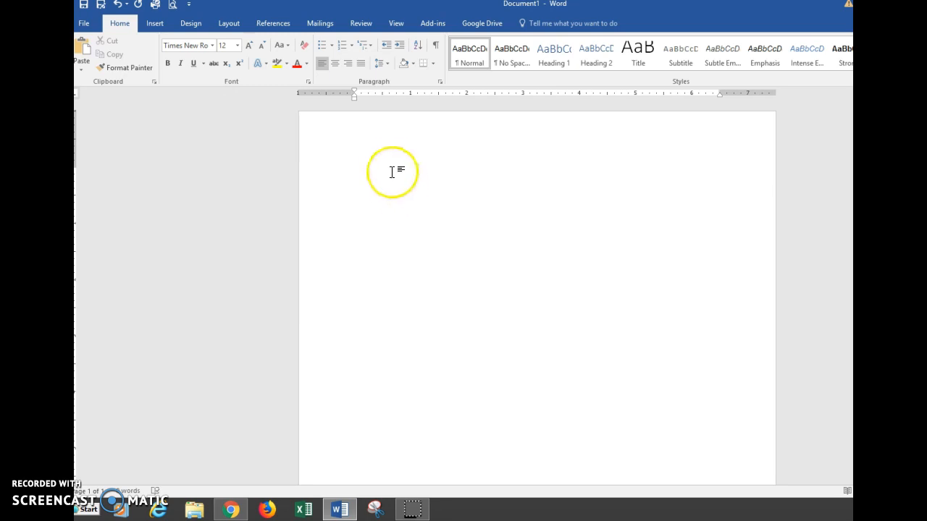
# Step: Set the line spacing to 2.0 and the page margins to the Normal 1" preset
pyautogui.click(387, 65)
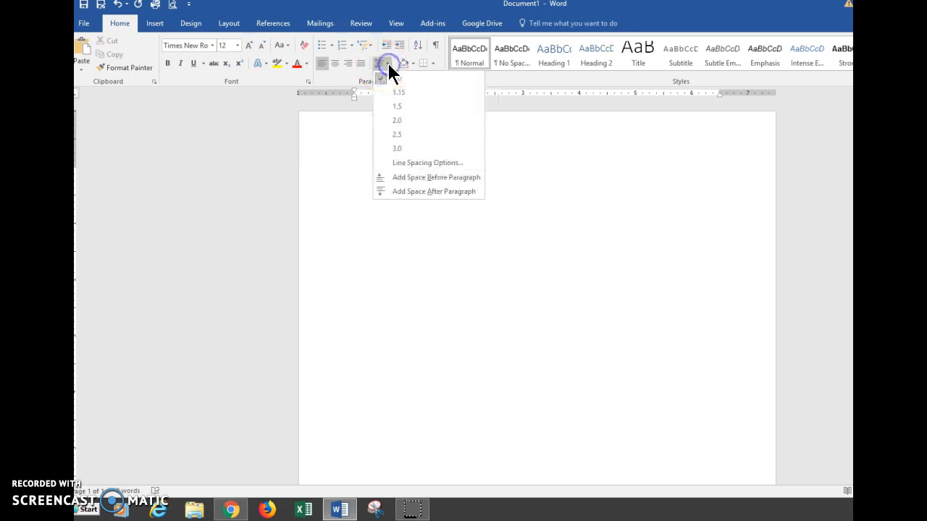
pyautogui.click(401, 120)
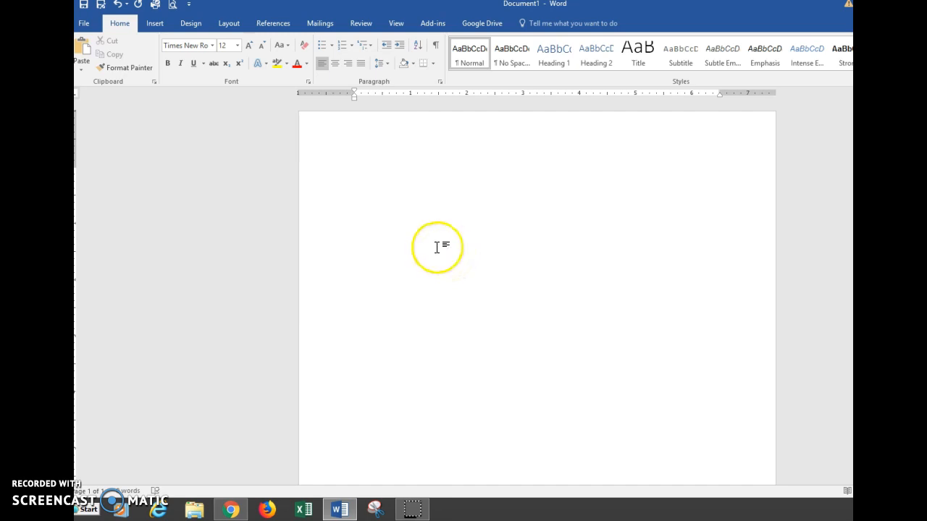
pyautogui.click(236, 26)
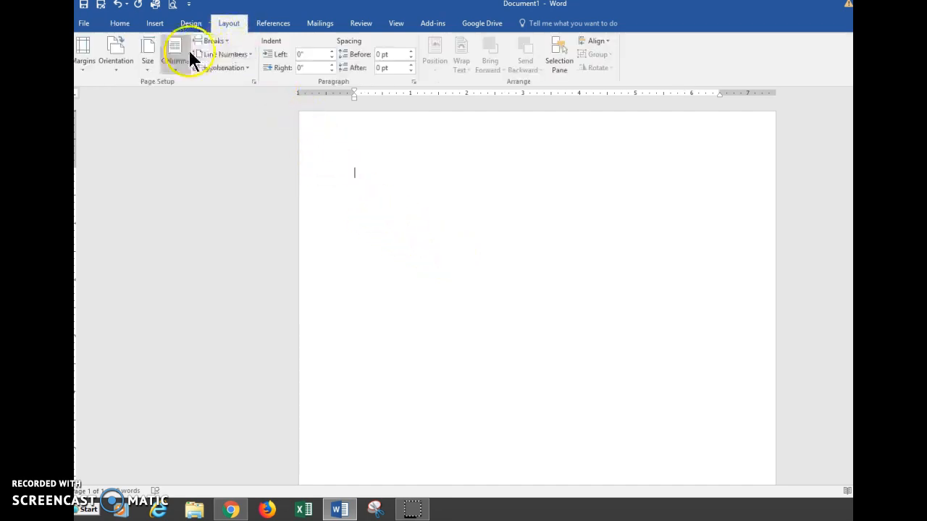
pyautogui.click(84, 69)
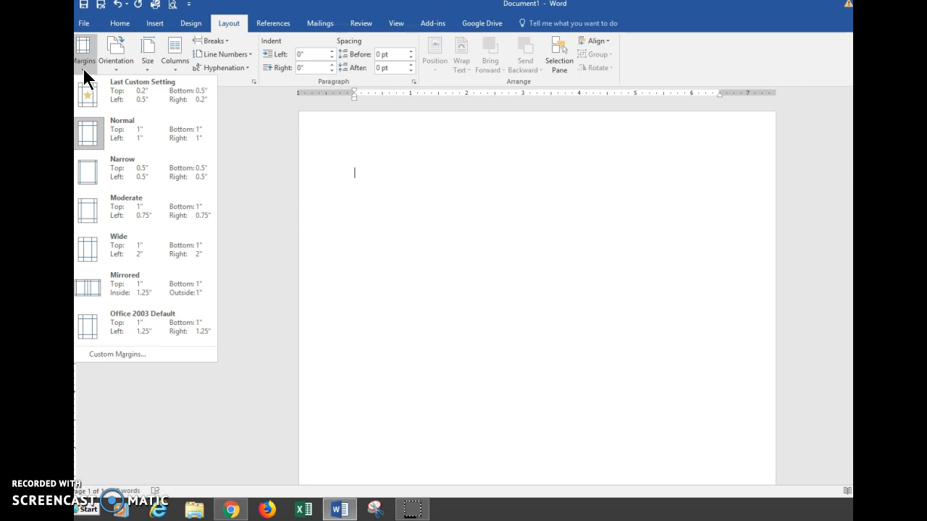
pyautogui.click(83, 135)
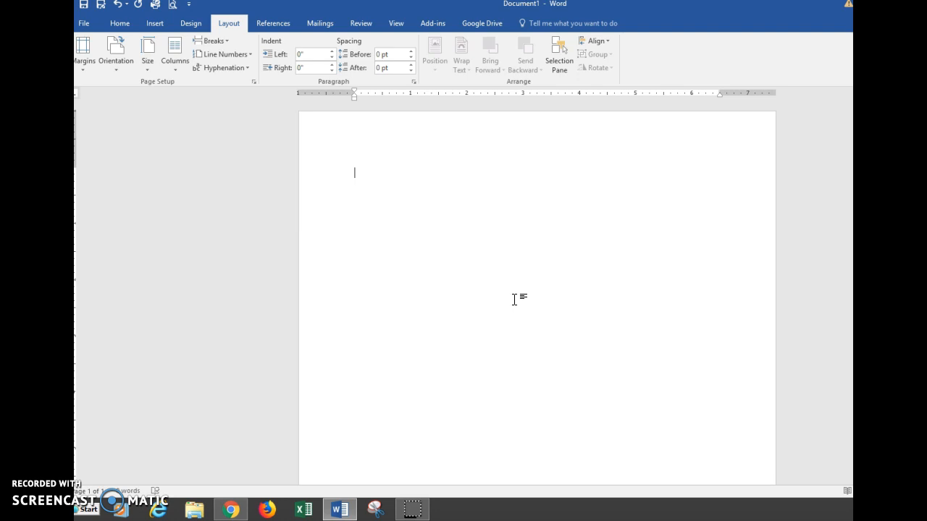
# Step: Open the first page's header for editing and enable a different first page
pyautogui.click(538, 301)
pyautogui.click(551, 305)
pyautogui.doubleClick(523, 126)
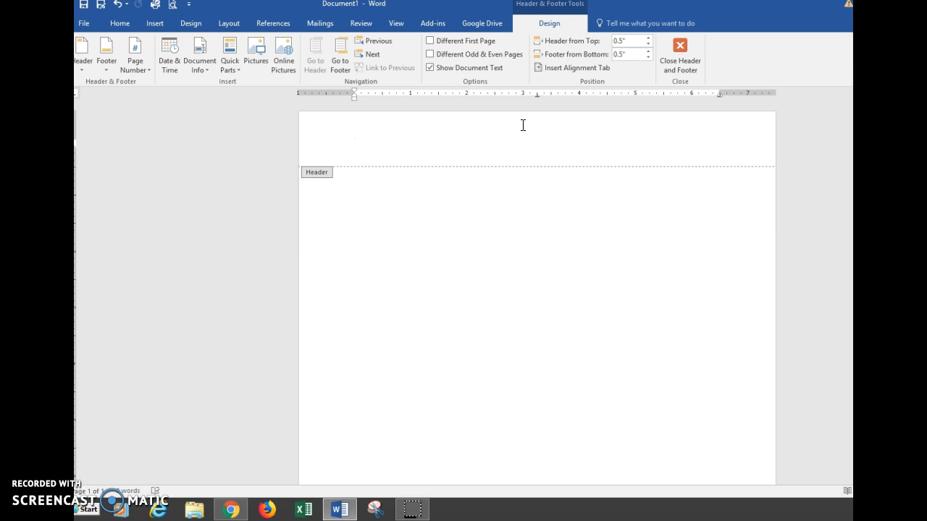
pyautogui.click(502, 124)
pyautogui.click(430, 41)
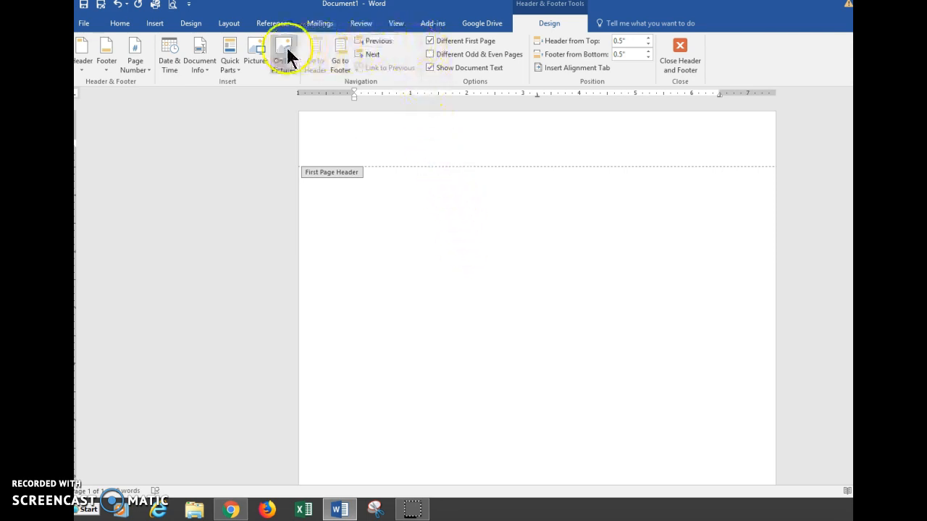
# Step: Insert a Plain Number 1 page number at the top of the first page
pyautogui.click(149, 73)
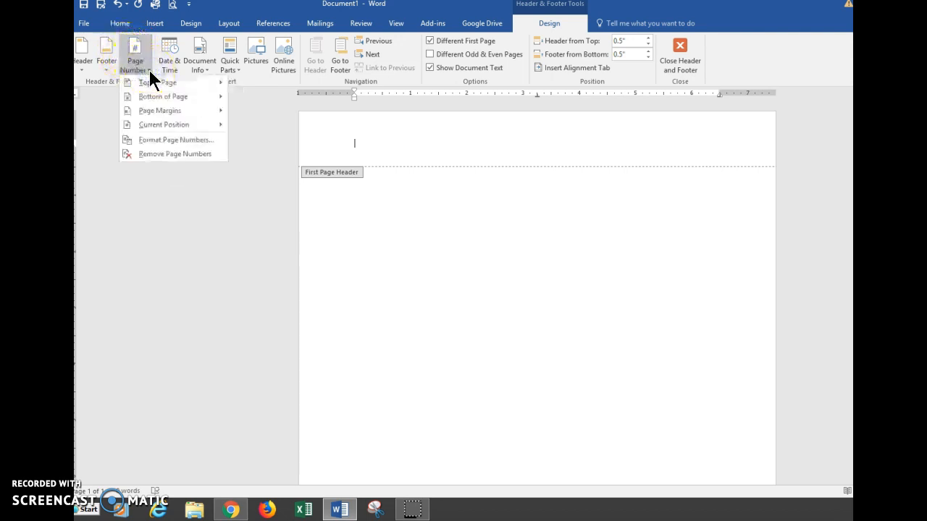
pyautogui.moveTo(151, 88)
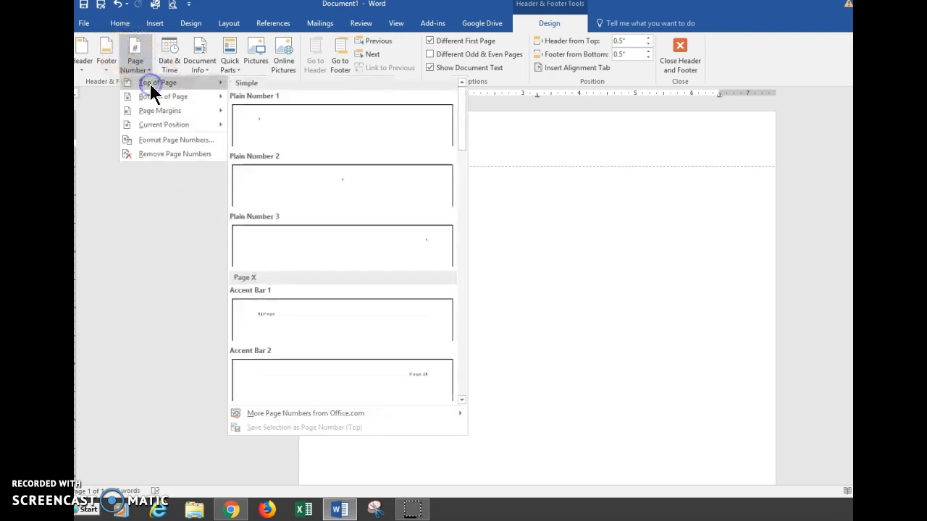
pyautogui.click(314, 127)
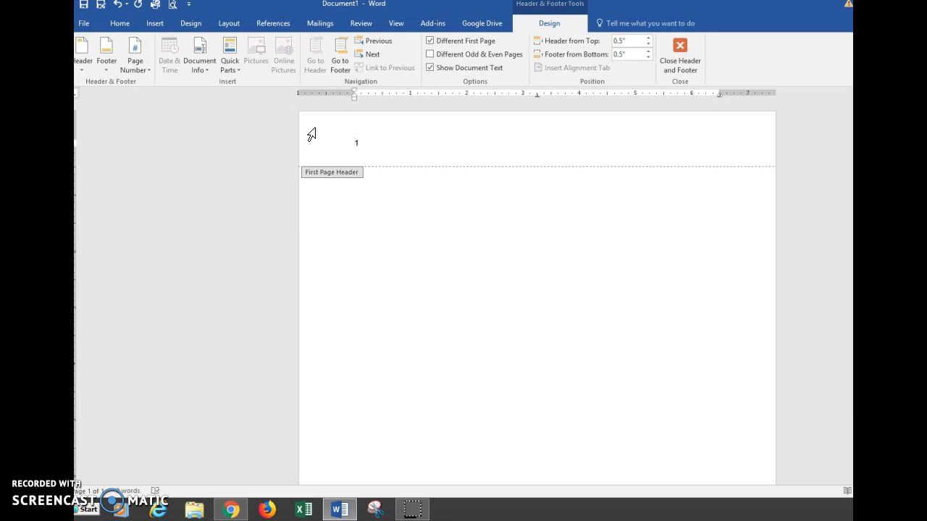
# Step: Enter "Running head: TITLE OF PAPER ALL IN CAPS" before the page number, tab the number to the right margin, and return to the body
pyautogui.write('Runn')
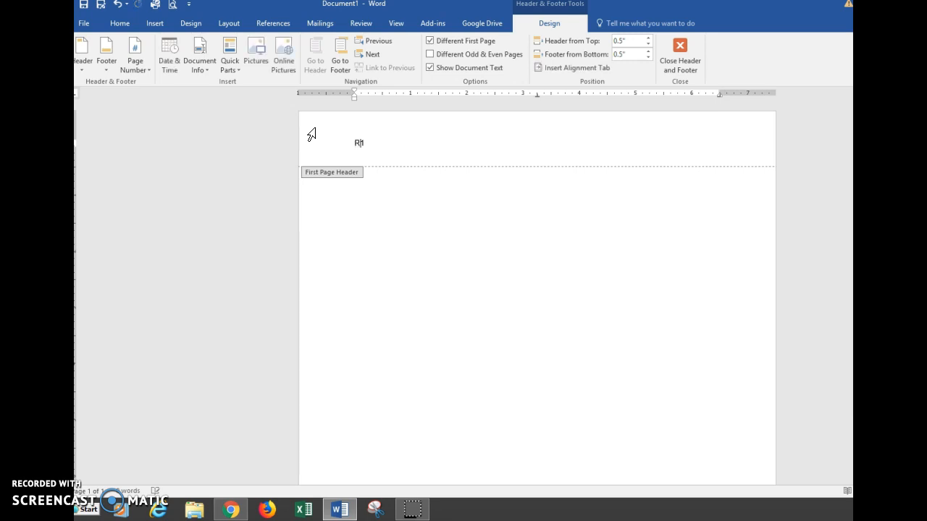
pyautogui.write('ing head:  TITLE OF PAPER ALL IN CAPS')
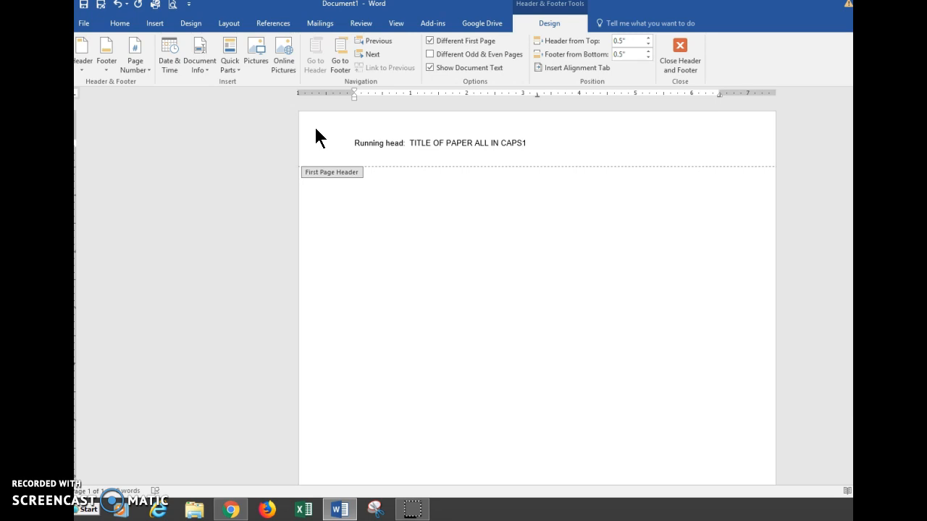
pyautogui.press('Tab')
pyautogui.press('Tab')
pyautogui.doubleClick(515, 292)
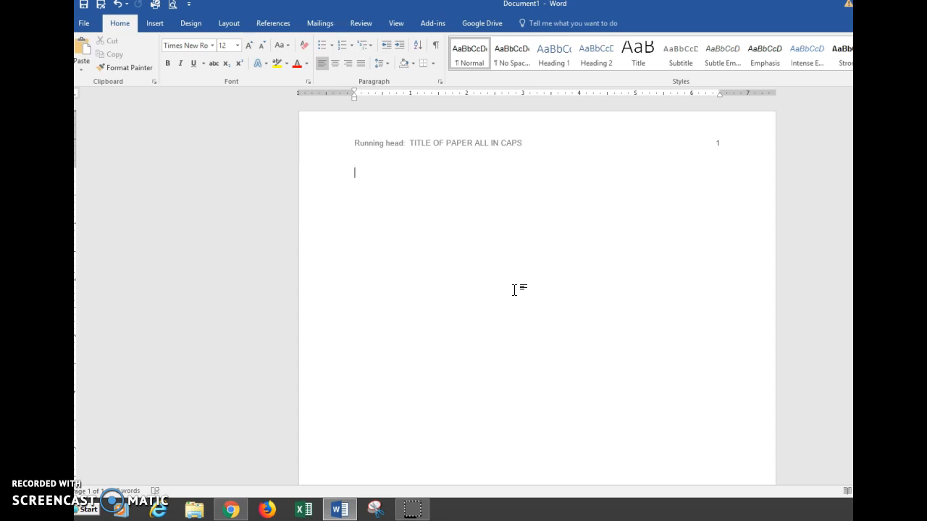
# Step: Add blank lines in the body of the first page until the cursor reaches a second page
pyautogui.press('Return')
pyautogui.press('Return')
pyautogui.press('Return')
pyautogui.press('Return')
pyautogui.press('Return')
pyautogui.press('Return')
pyautogui.press('Return')
pyautogui.press('Return')
pyautogui.press('Return')
pyautogui.press('Return')
pyautogui.press('Return')
pyautogui.press('Return')
pyautogui.press('Return')
pyautogui.press('Return')
pyautogui.press('Return')
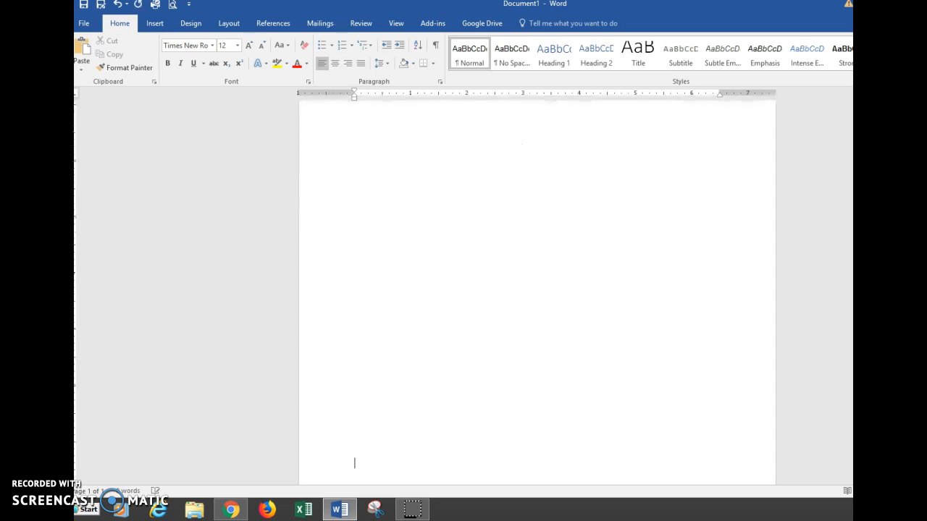
pyautogui.press('Return')
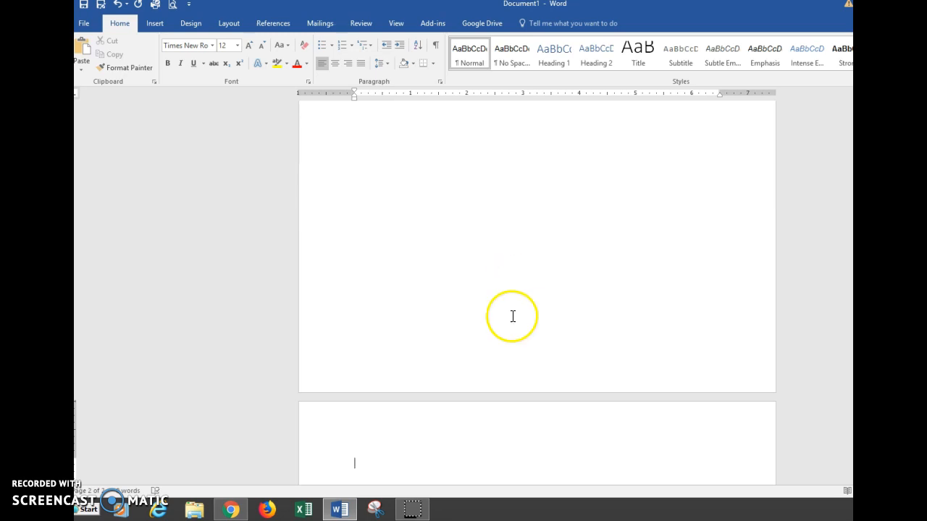
# Step: Open the second page's header and insert a Plain Number 1 page number at the top of the page
pyautogui.doubleClick(527, 419)
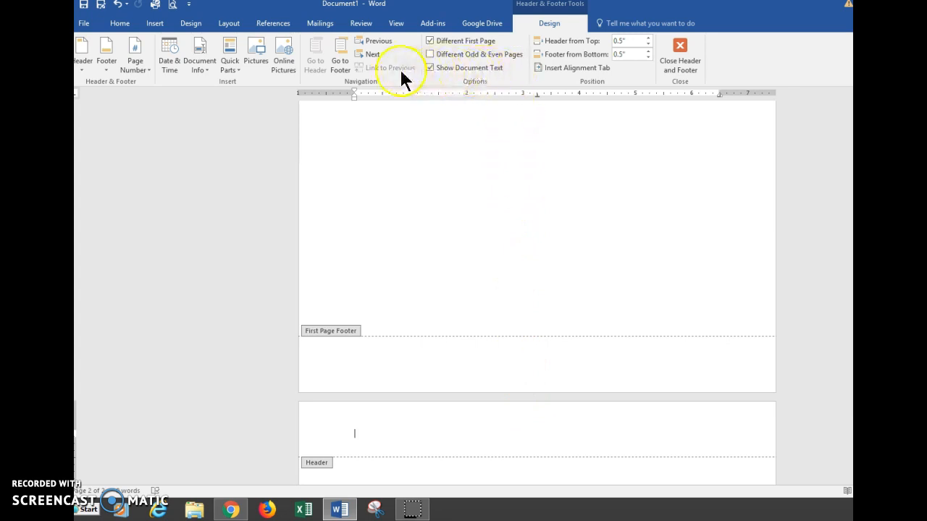
pyautogui.click(149, 72)
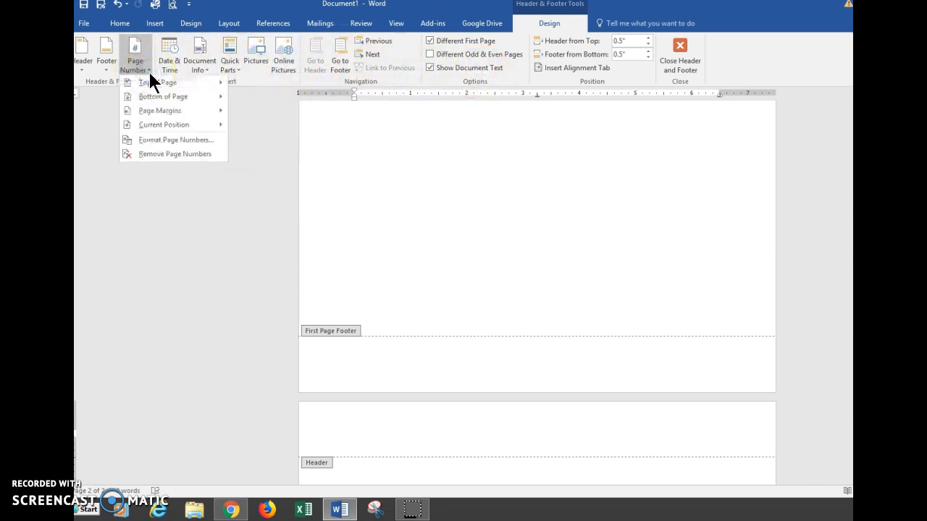
pyautogui.click(149, 85)
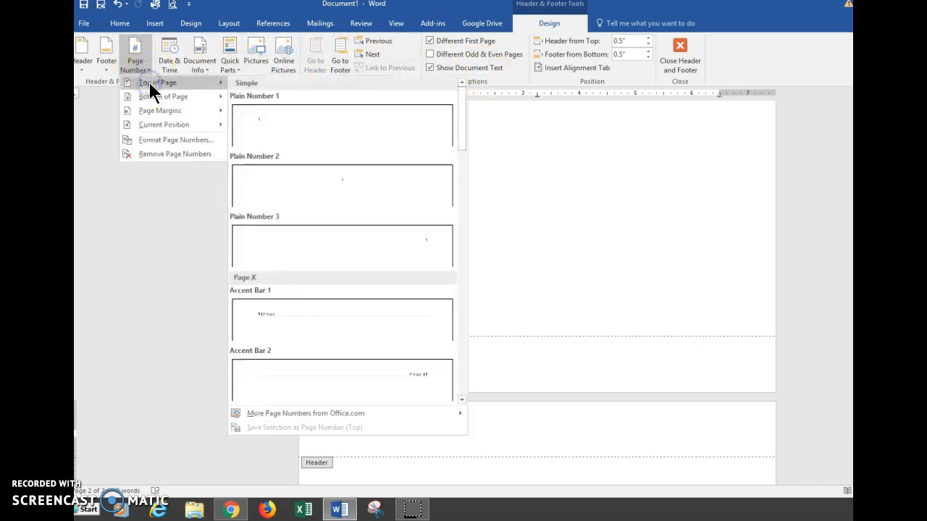
pyautogui.click(300, 121)
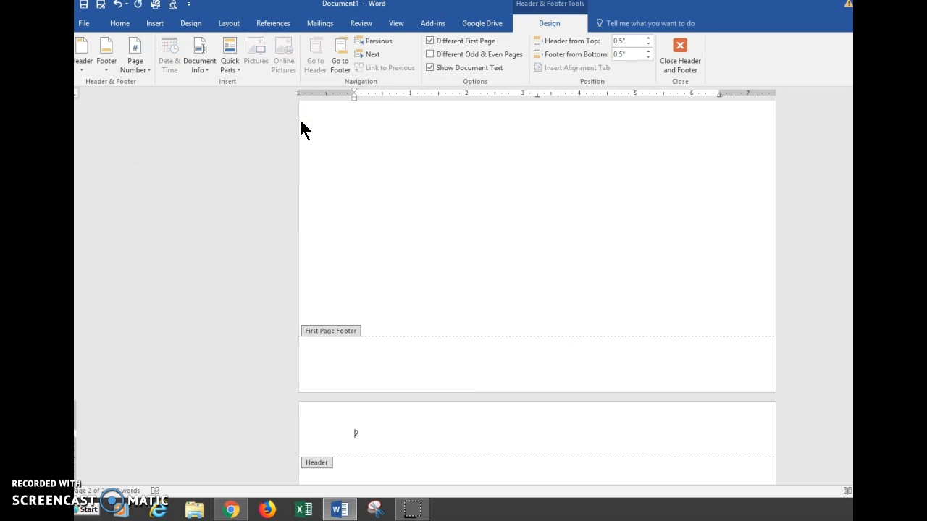
# Step: Enter "TITLE OF PAPER ALL IN CAPS" before the second page's number, tab the number to the right margin, and close the header
pyautogui.write('TITLE OF')
pyautogui.write(' PAPER ALL')
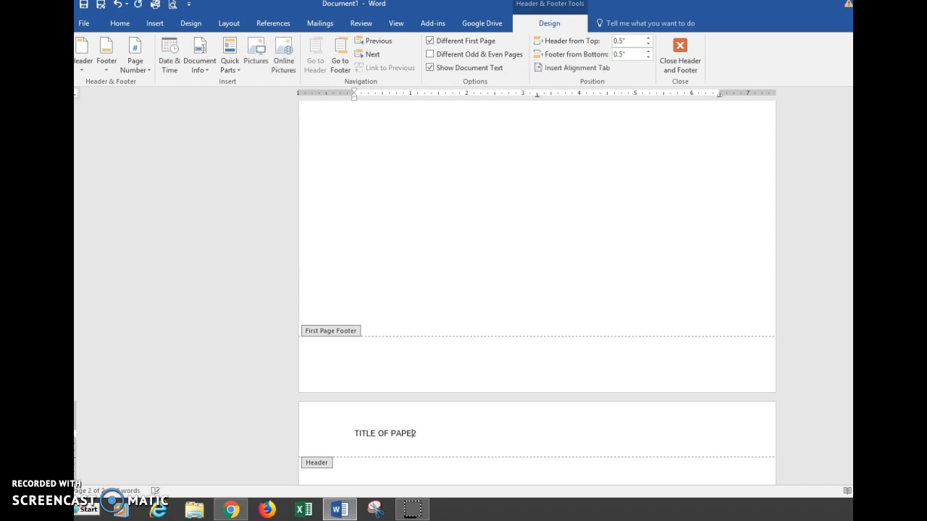
pyautogui.write(' IN CAPS')
pyautogui.press('Tab')
pyautogui.press('Tab')
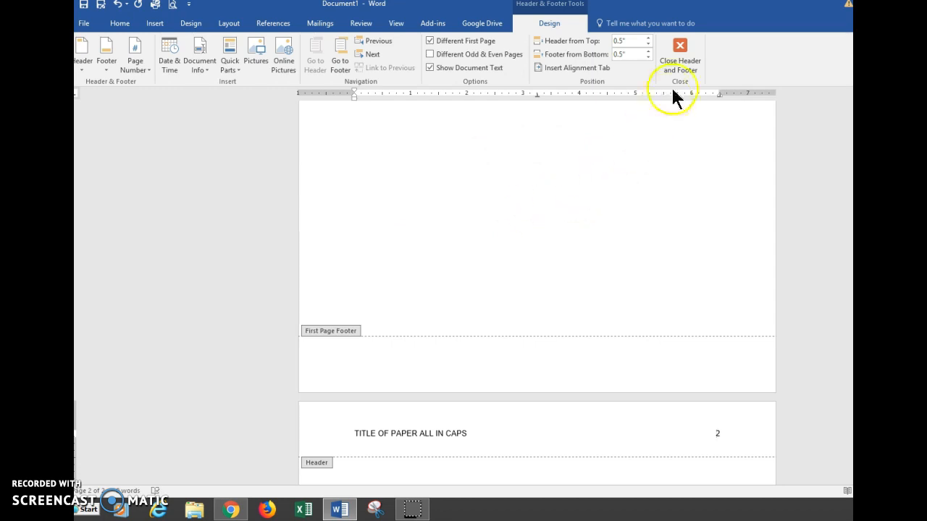
pyautogui.click(681, 52)
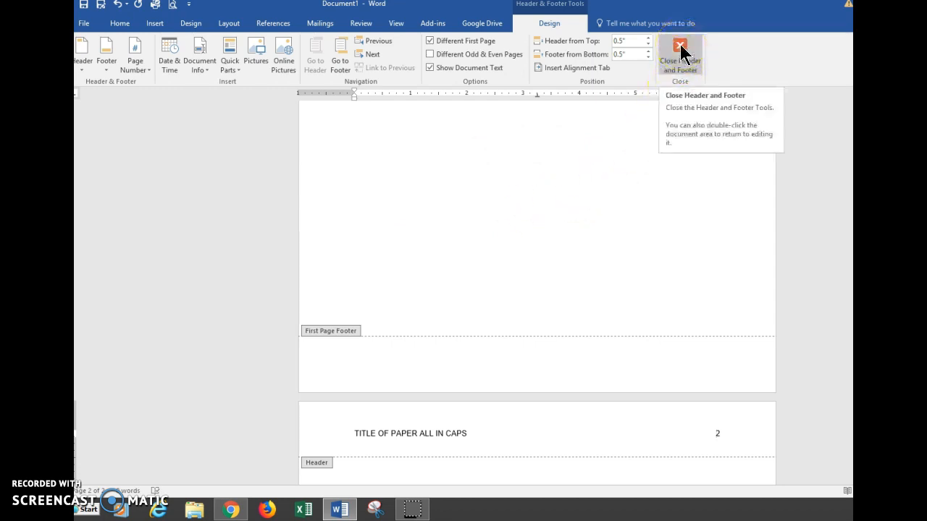
# Step: Add four blank lines at the start of the first page's body and center the line that follows
pyautogui.click(511, 304)
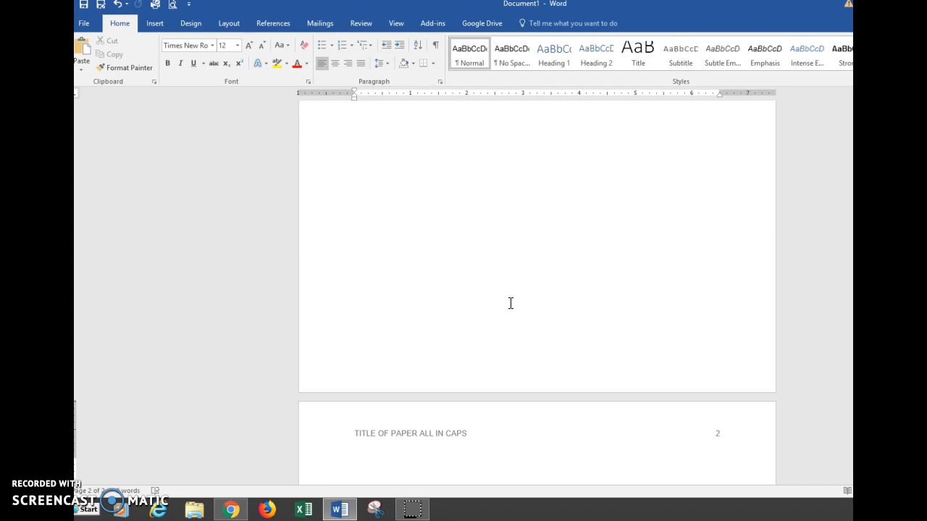
pyautogui.click(517, 315)
pyautogui.scroll(3, 521, 318)
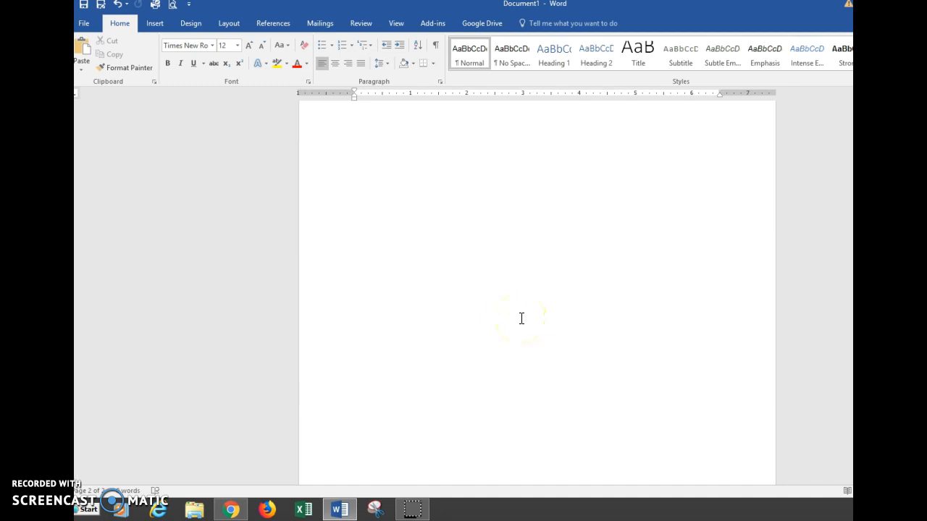
pyautogui.scroll(2, 522, 318)
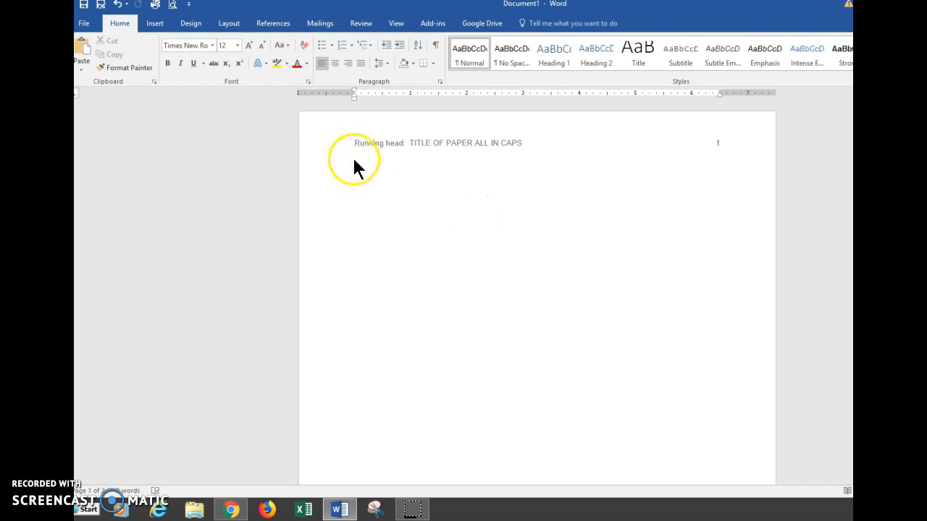
pyautogui.click(381, 192)
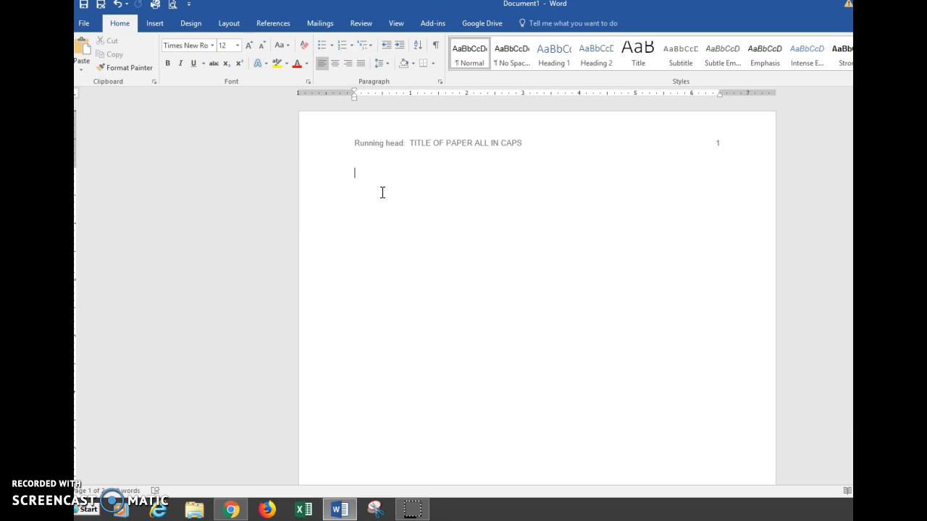
pyautogui.press('Return')
pyautogui.press('Return')
pyautogui.press('Return')
pyautogui.press('Return')
pyautogui.click(335, 64)
# Step: Enter the title page lines "Title of Paper All in Caps", "Student's Name" and "College's Name", each on its own line
pyautogui.write('Title ')
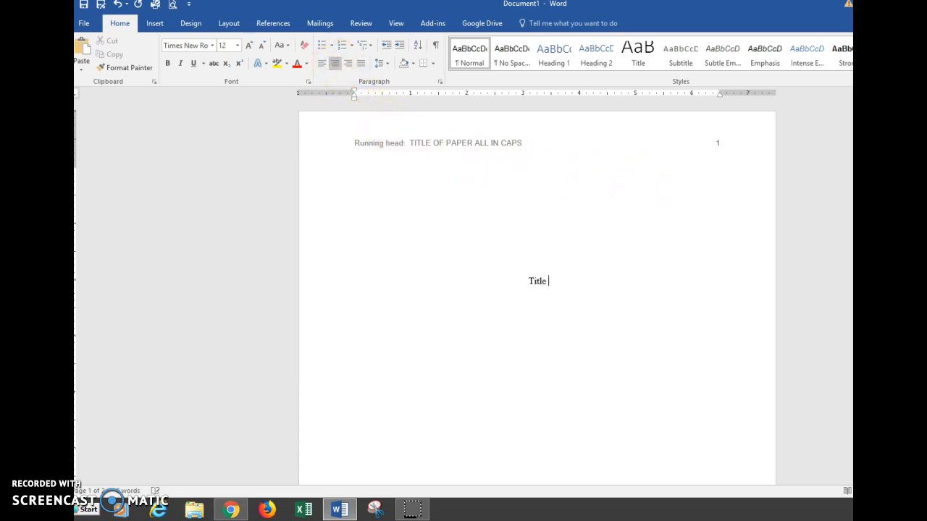
pyautogui.write('of Paper All in Caps')
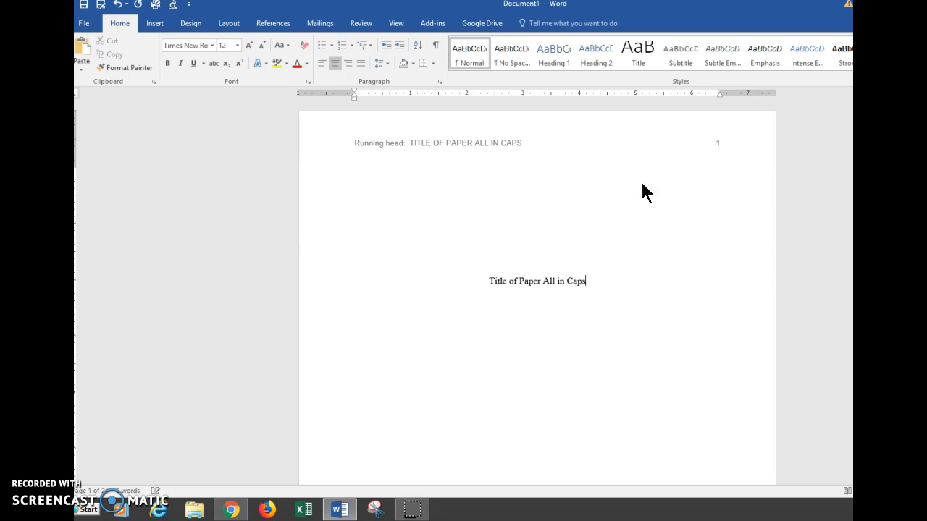
pyautogui.write("Student's Name")
pyautogui.press('Return')
pyautogui.write("College's Name")
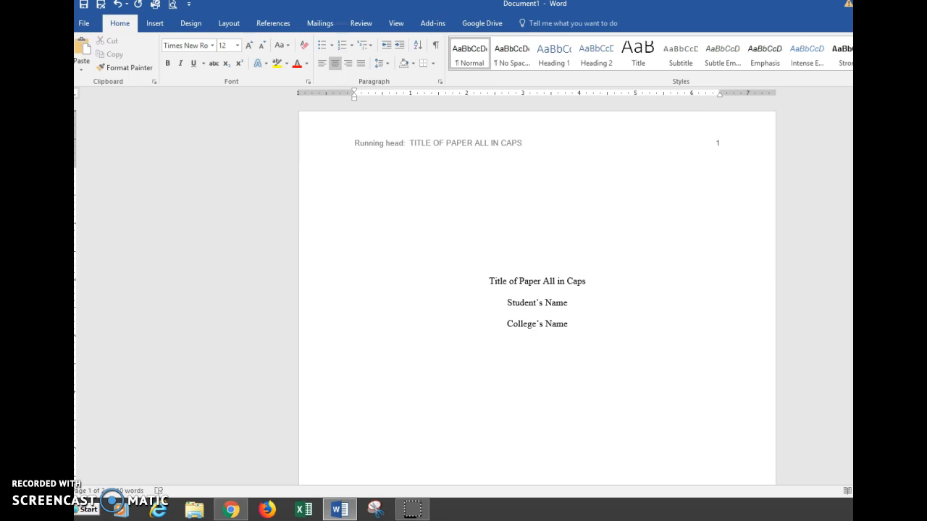
# Step: Set the line after "College's Name" to left alignment and add blank lines until the cursor reaches the top of page 2
pyautogui.press('Return')
pyautogui.hotkey('ctrl', 'l')
pyautogui.press('Return')
pyautogui.press('Return')
pyautogui.press('Return')
pyautogui.press('Return')
pyautogui.press('Return')
pyautogui.press('Return')
pyautogui.press('Return')
pyautogui.press('Return')
pyautogui.press('Return')
pyautogui.press('Return')
pyautogui.press('Return')
pyautogui.press('Return')
pyautogui.press('Return')
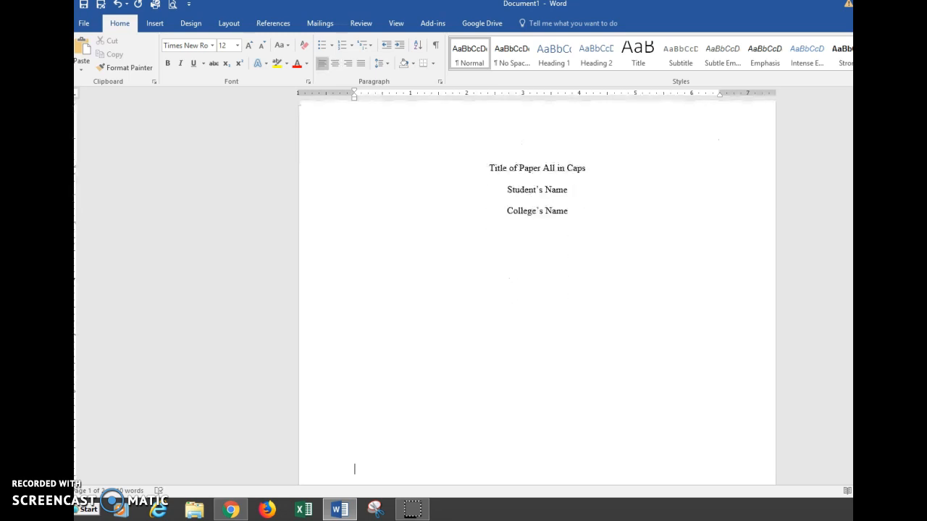
pyautogui.press('Return')
pyautogui.press('Return')
pyautogui.press('Return')
pyautogui.press('Return')
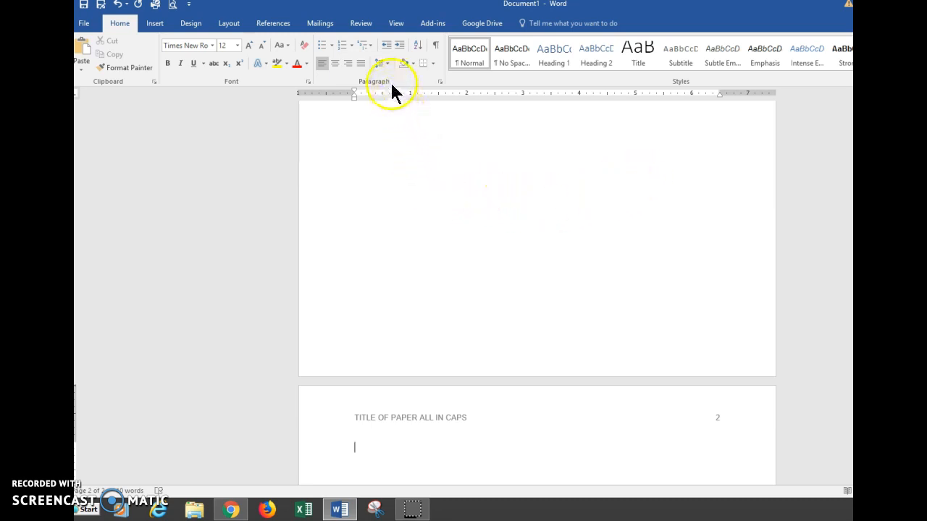
# Step: Enter the centered heading "Title of Paper All in Caps" on page 2's first line and left-align the line below it
pyautogui.click(336, 65)
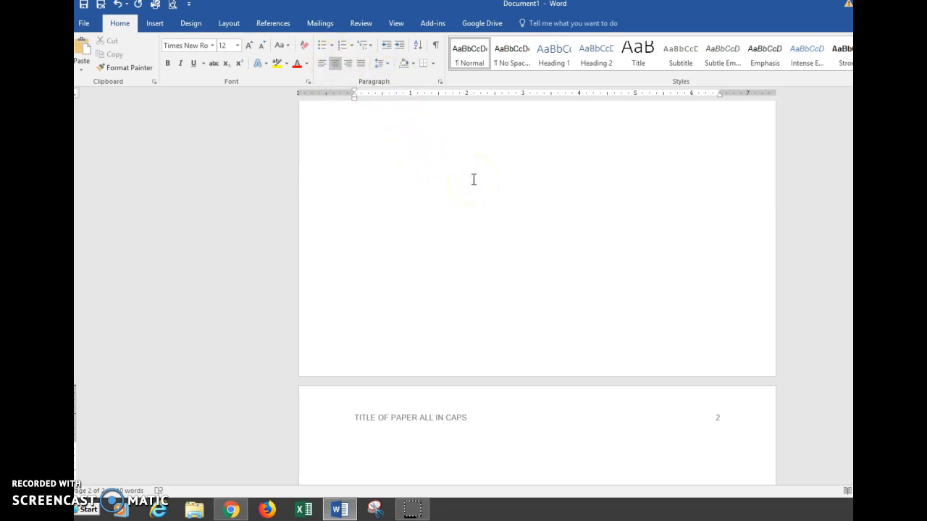
pyautogui.write('Title of Paper All in Caps')
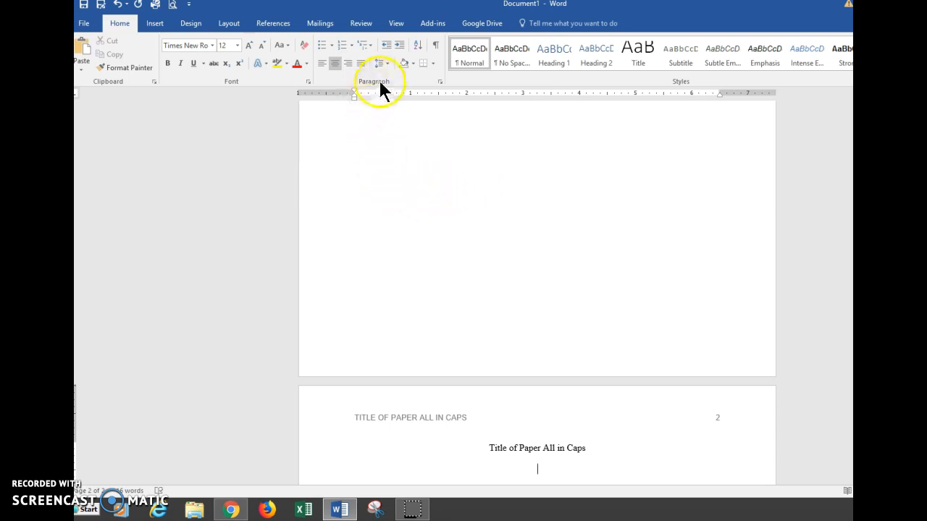
pyautogui.click(322, 67)
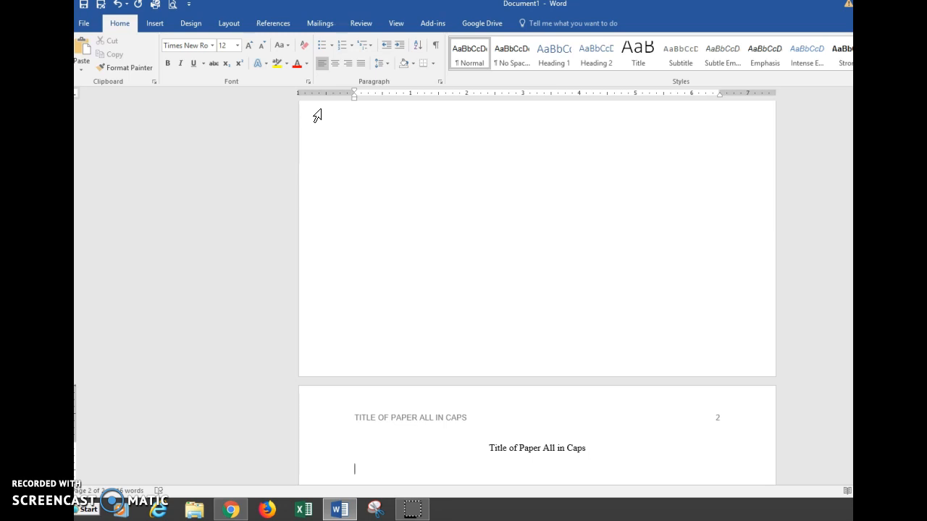
# Step: Add blank lines below the page 2 heading until the cursor reaches the top of page 3
pyautogui.press('Return')
pyautogui.press('Return')
pyautogui.press('Return')
pyautogui.press('Return')
pyautogui.press('Return')
pyautogui.press('Return')
pyautogui.press('Return')
pyautogui.press('Return')
pyautogui.press('Return')
pyautogui.press('Return')
pyautogui.press('Return')
pyautogui.press('Return')
pyautogui.press('Return')
pyautogui.press('Return')
pyautogui.press('Return')
pyautogui.press('Return')
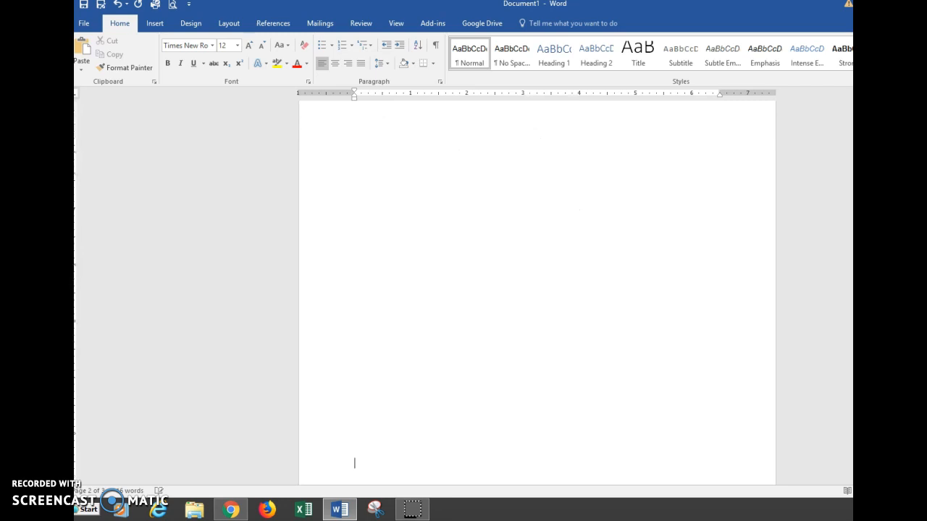
pyautogui.press('Return')
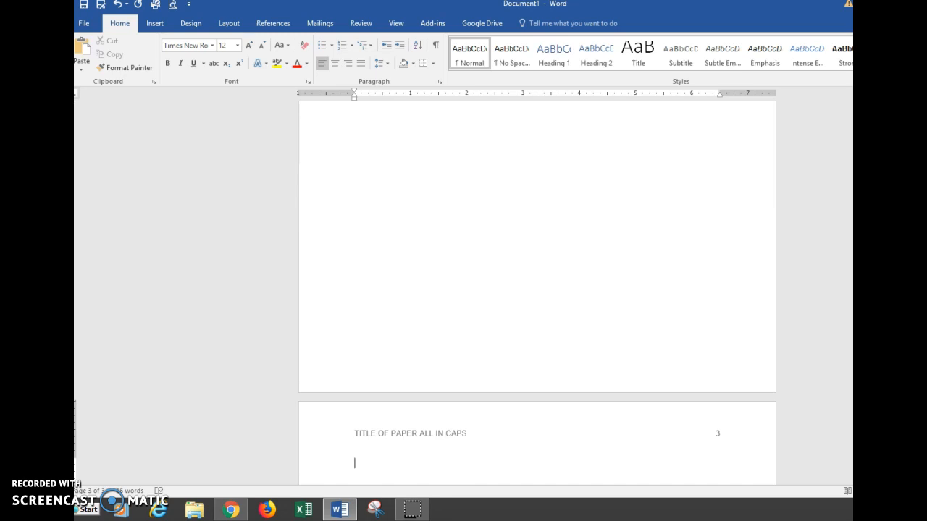
# Step: Enter "References" as a centered heading on page 3's first line and left-align the line below it
pyautogui.write('References')
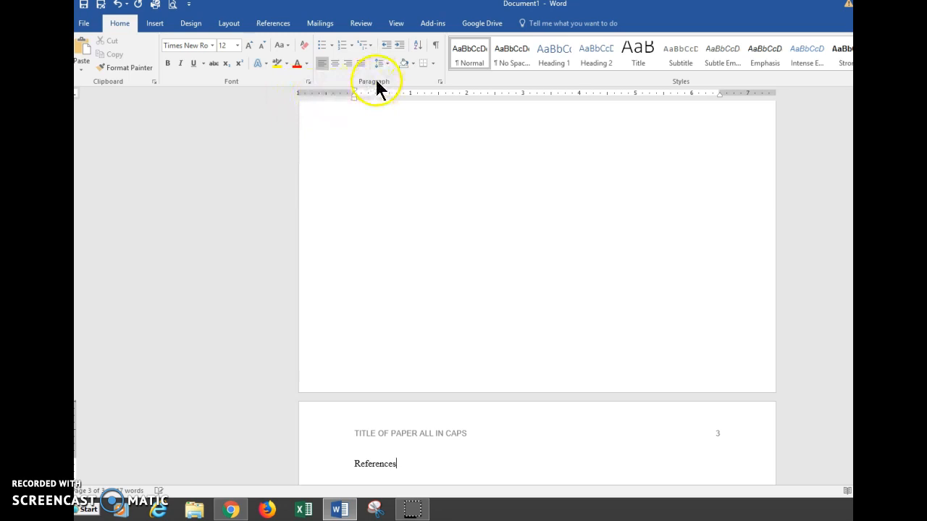
pyautogui.click(335, 65)
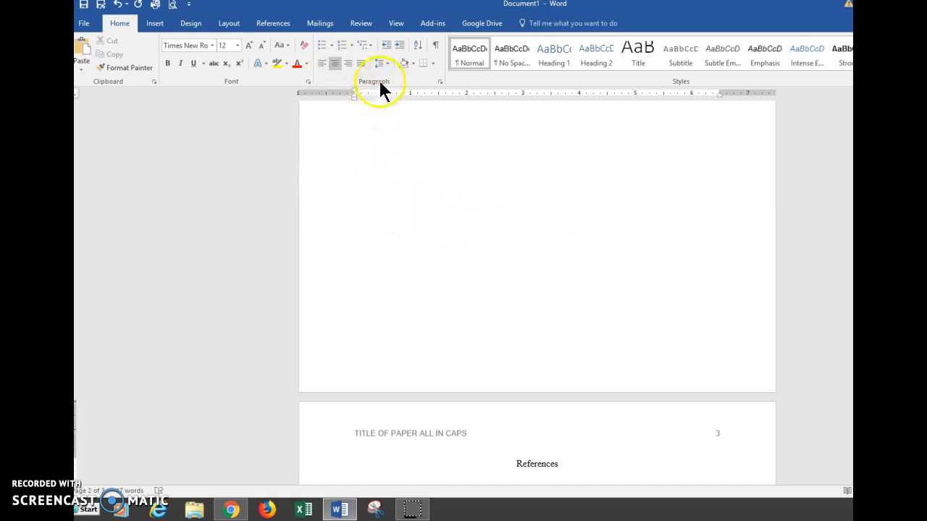
pyautogui.click(322, 65)
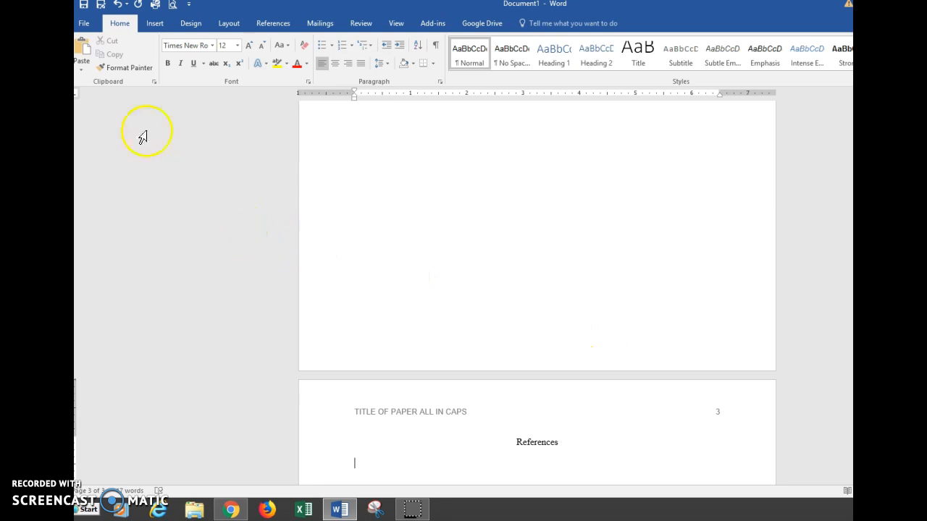
# Step: Save the document to the Desktop as a Word document named "paper template"
pyautogui.click(101, 6)
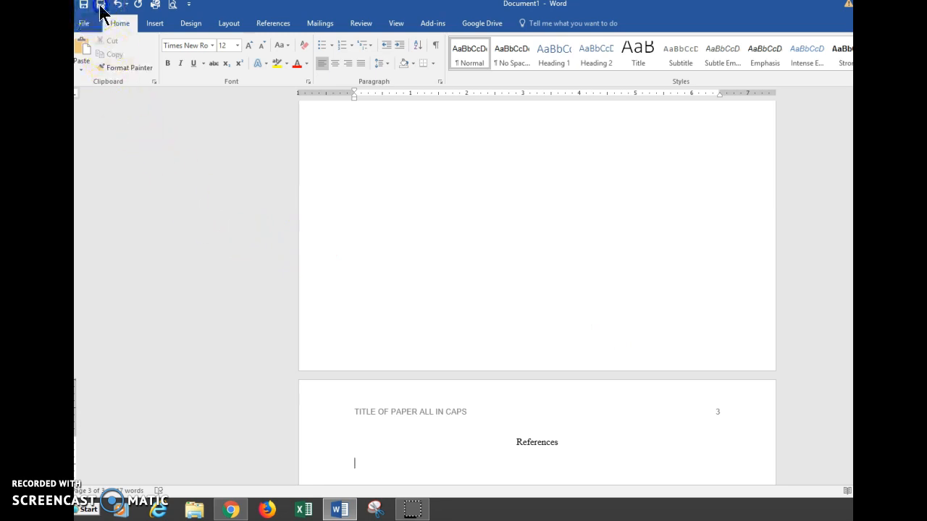
pyautogui.click(123, 117)
pyautogui.click(250, 221)
pyautogui.write('pap')
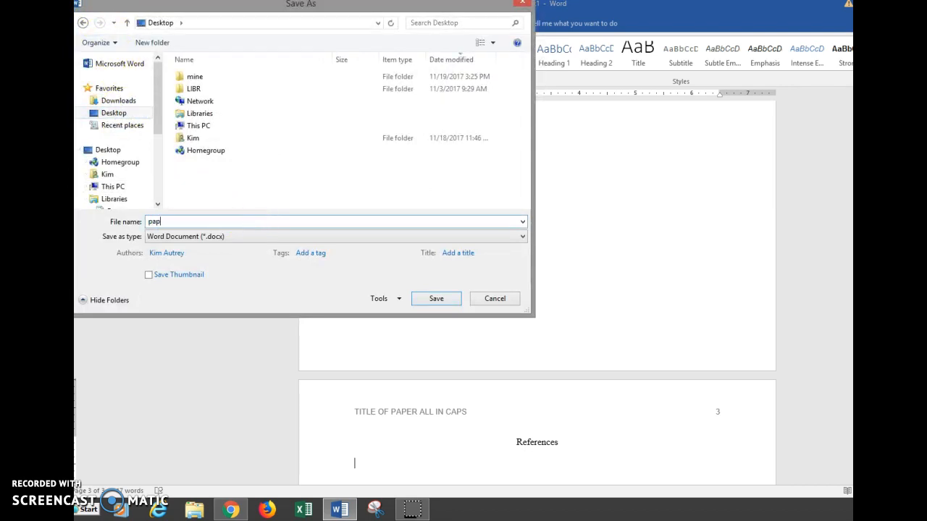
pyautogui.write('er template')
pyautogui.press('Return')
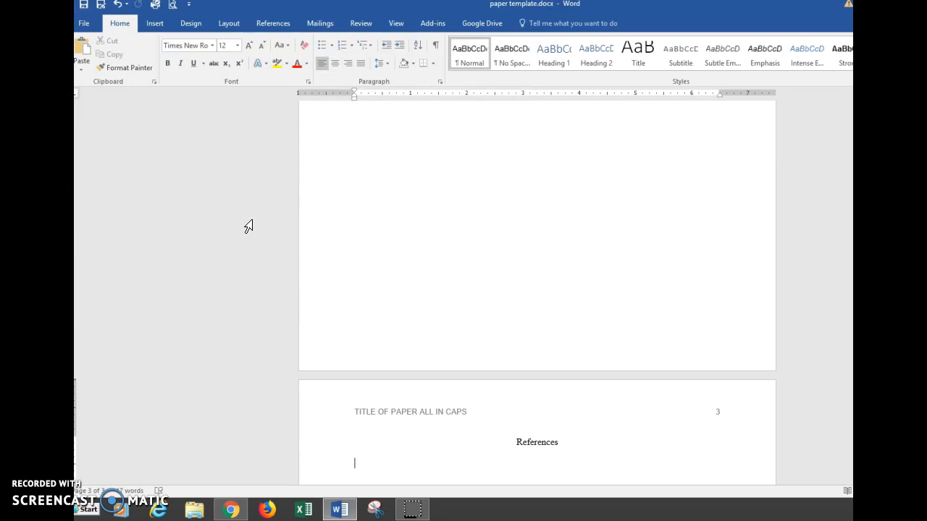